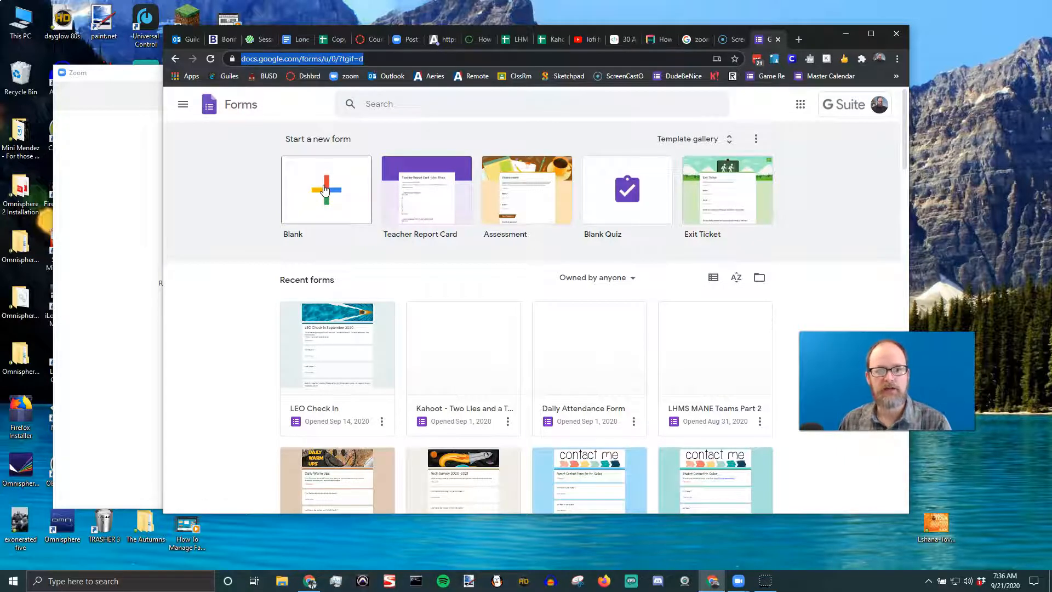
Create a new blank form and title it "AR Book Summaries".
click(325, 189)
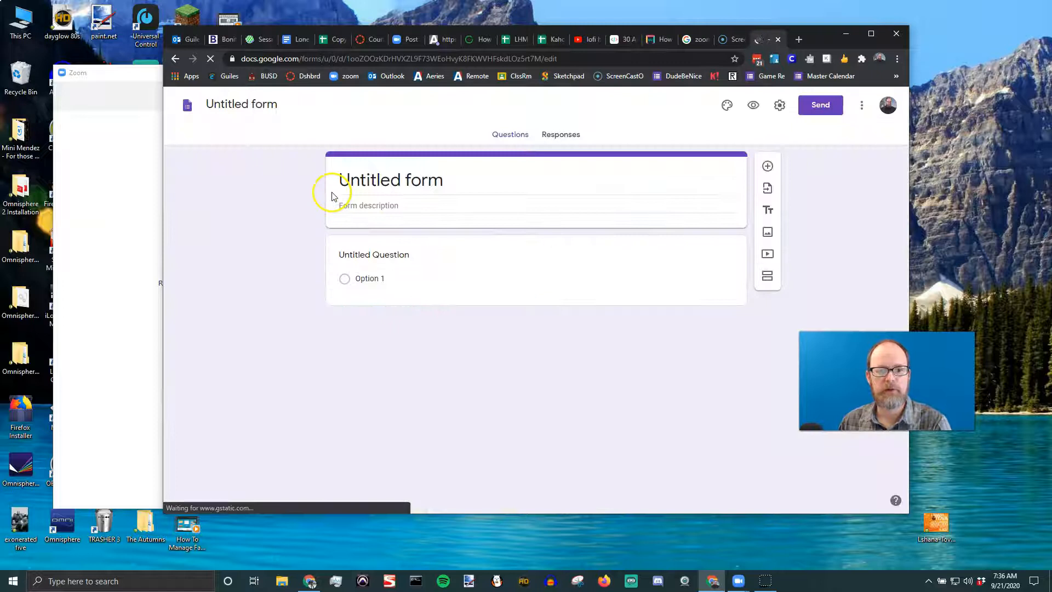
click(444, 181)
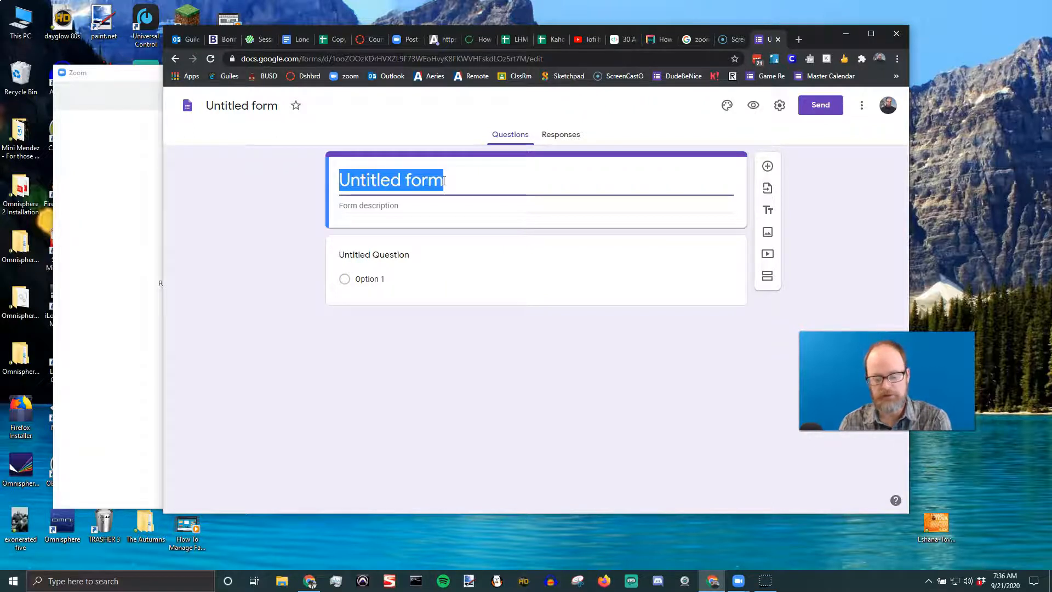
text(AR Book Summaries)
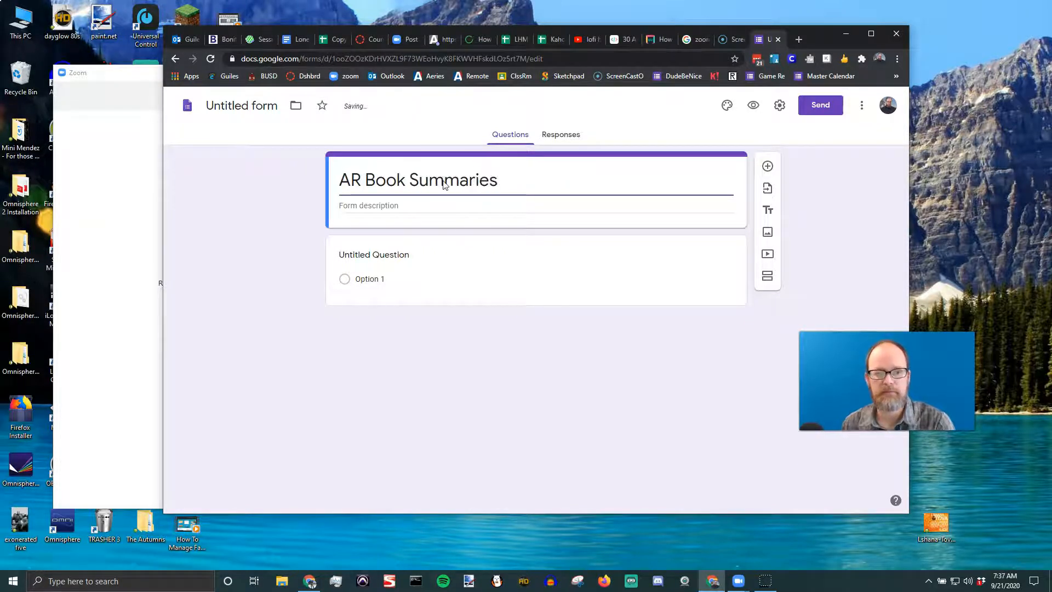
Turn the untitled first question into a required short-answer question named "Book Title".
click(453, 251)
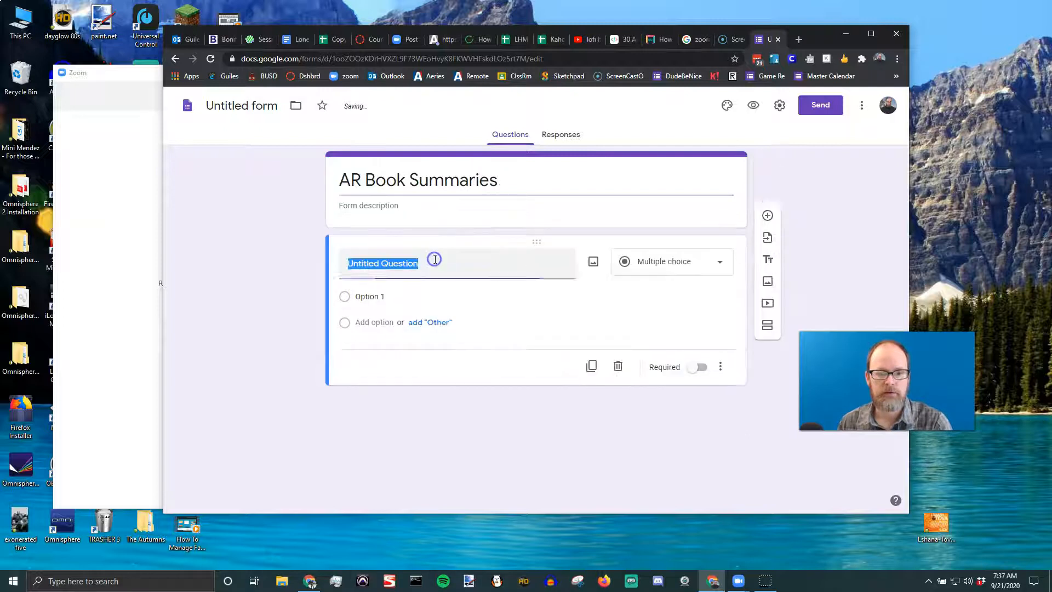
text(Book Title)
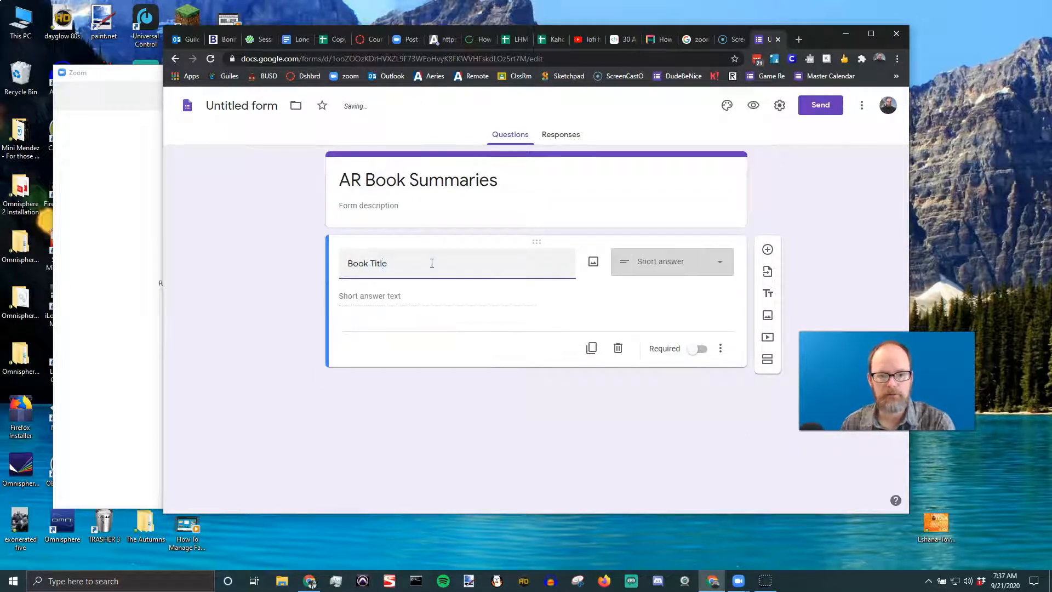
click(699, 349)
Add a second question, a required short answer titled "Page/Percentage/Chapter".
click(767, 249)
text(Page)
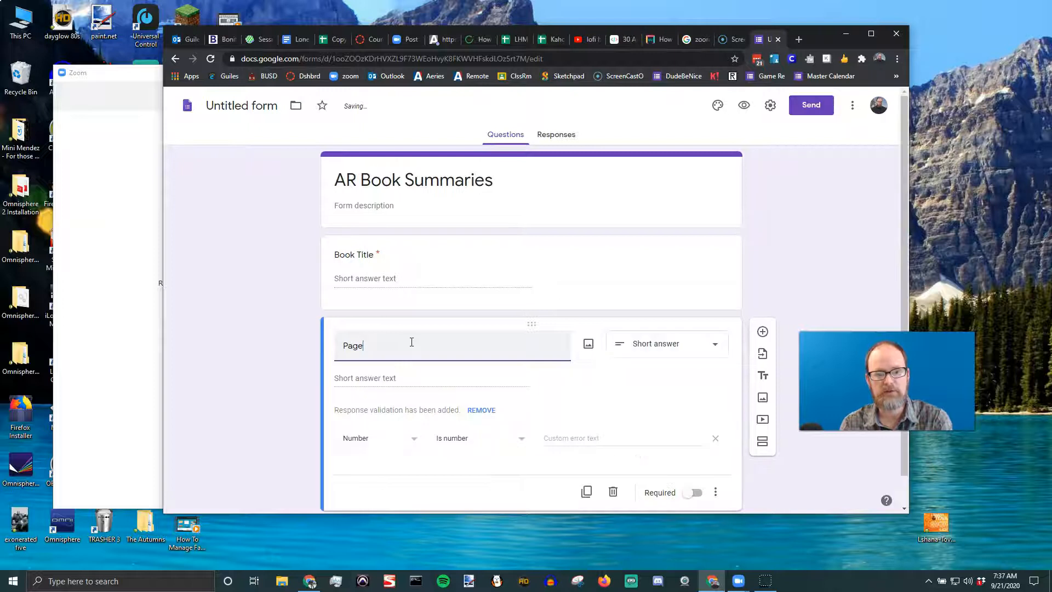
text(/Percentage)
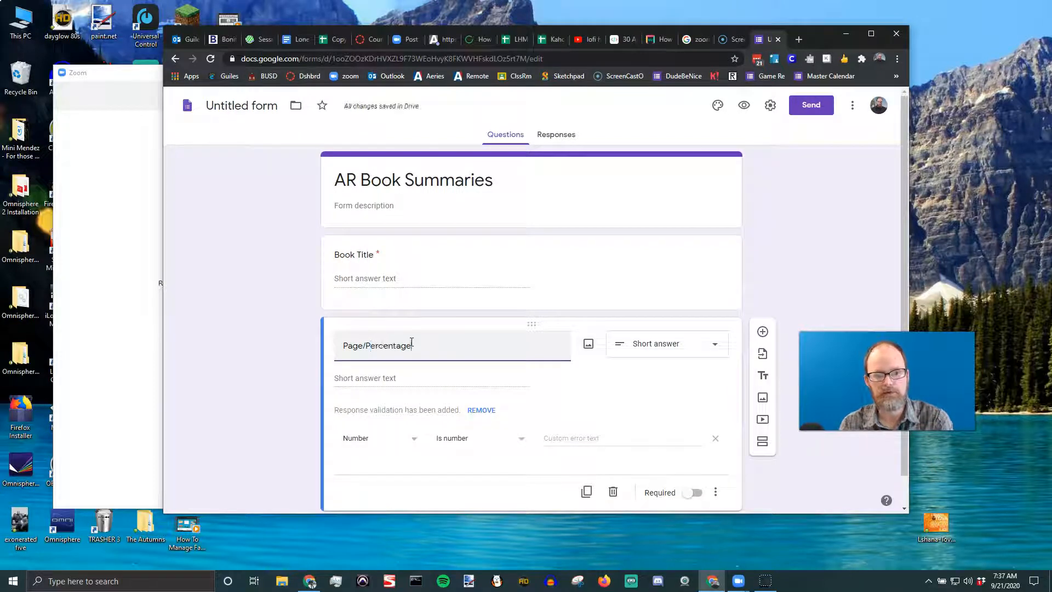
scroll(591, 379, down, 1)
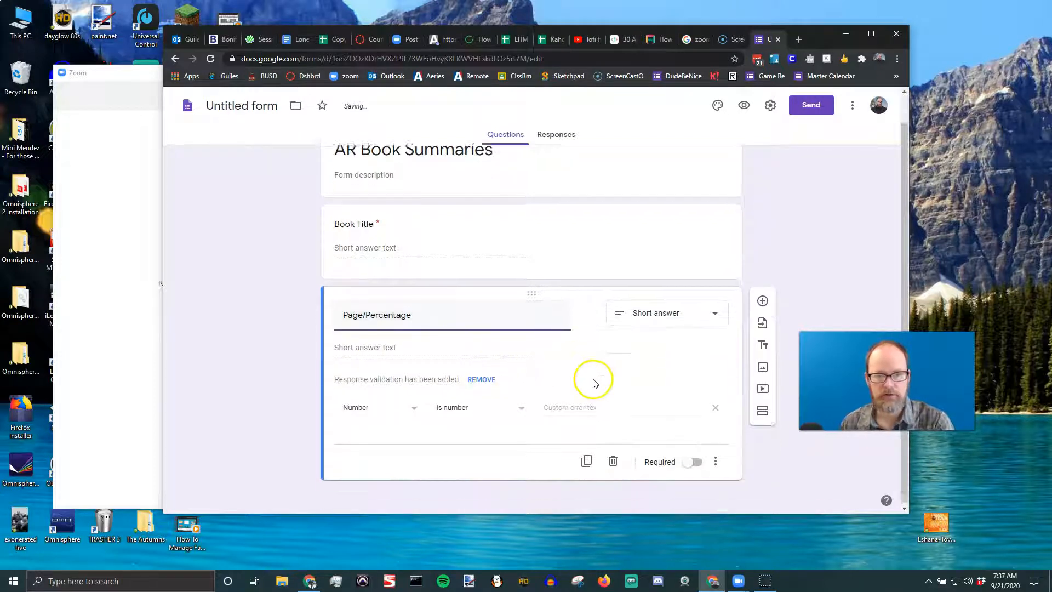
click(697, 462)
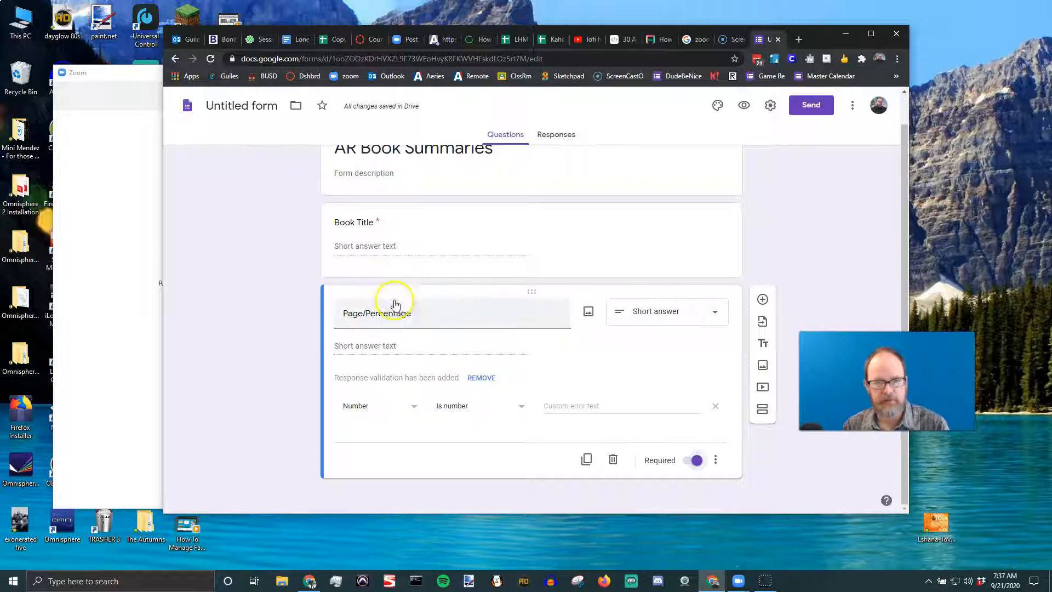
triple_click(427, 313)
click(427, 314)
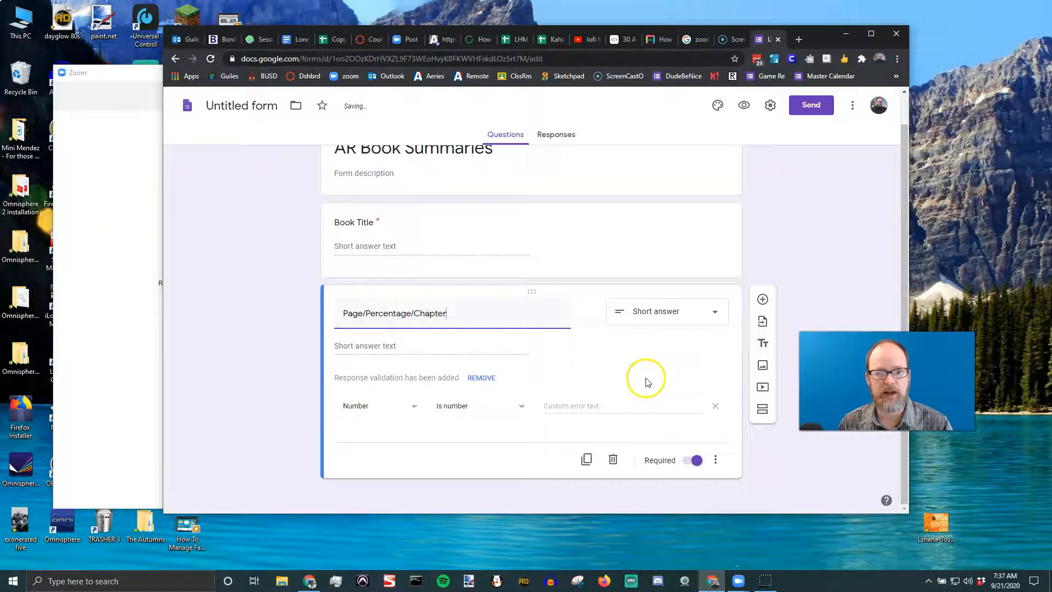
Add a required paragraph question reading "What happened? Any major events? Write a few sentences describing what I read.".
click(762, 300)
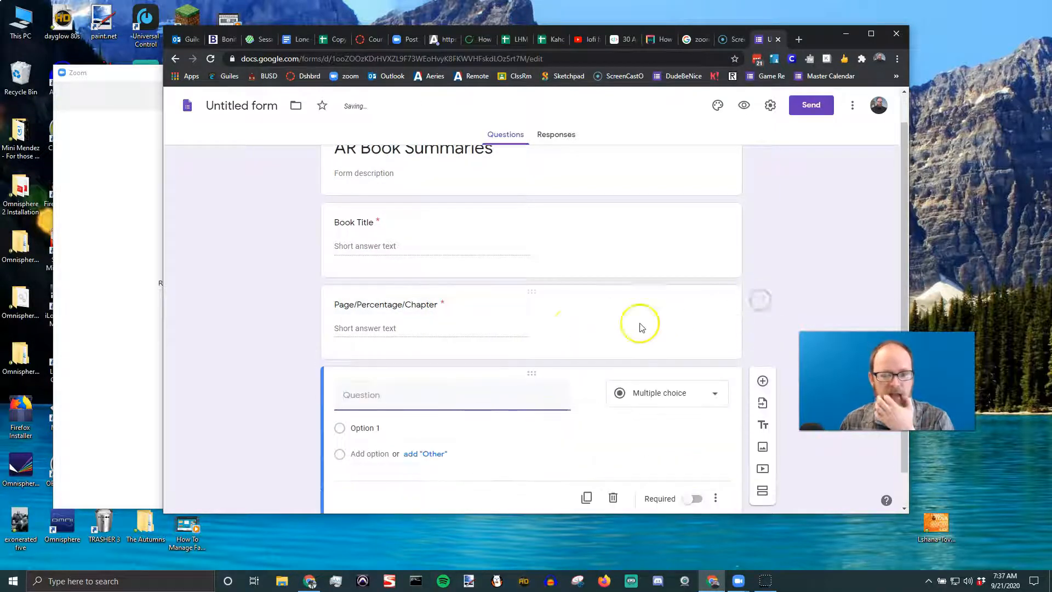
scroll(509, 257, up, 1)
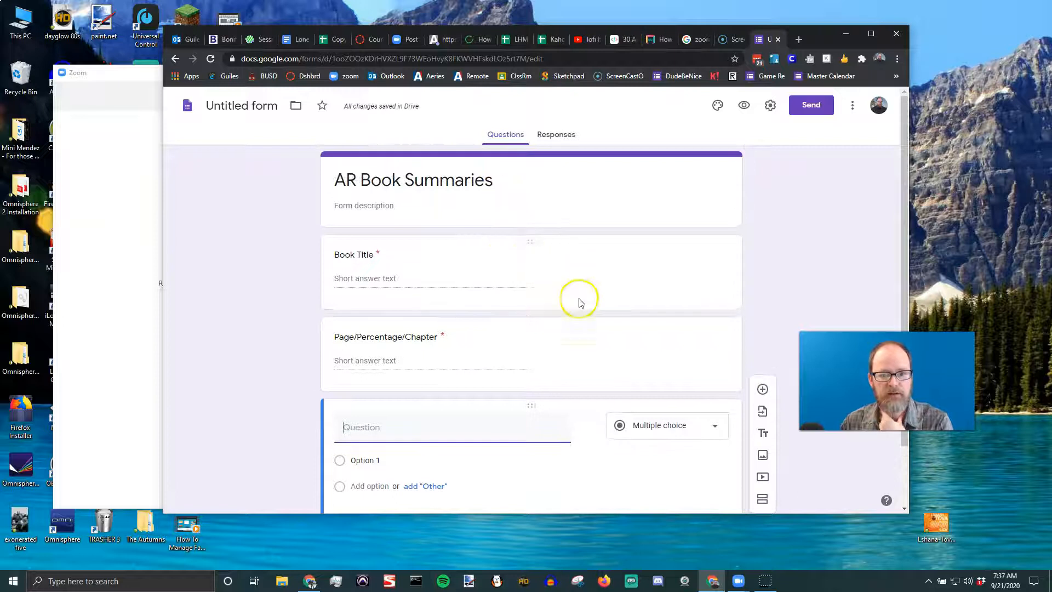
scroll(493, 307, down, 2)
click(388, 356)
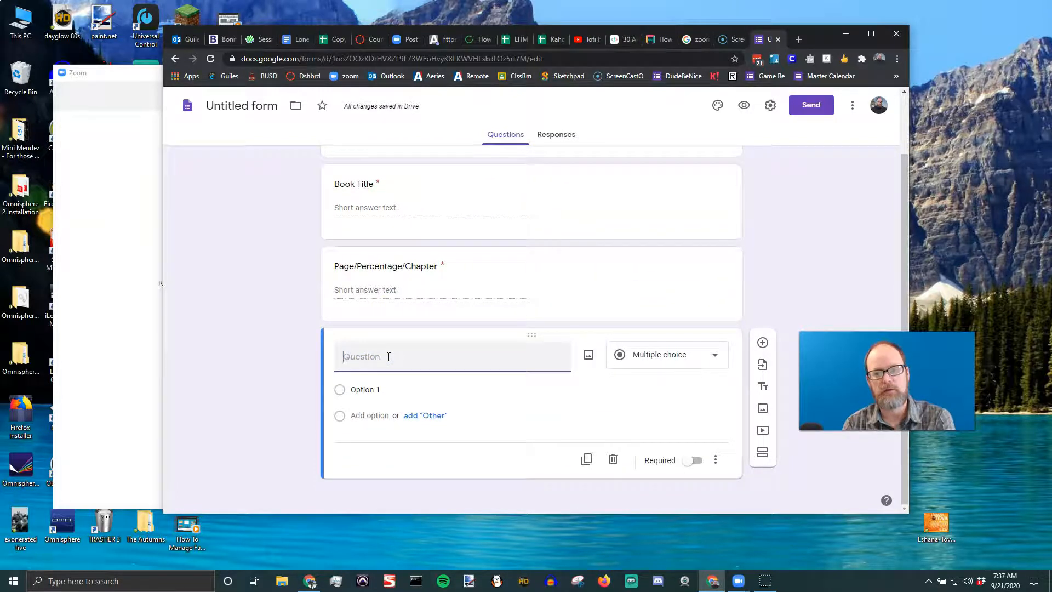
text(What happened?  Any major events?  Write a few)
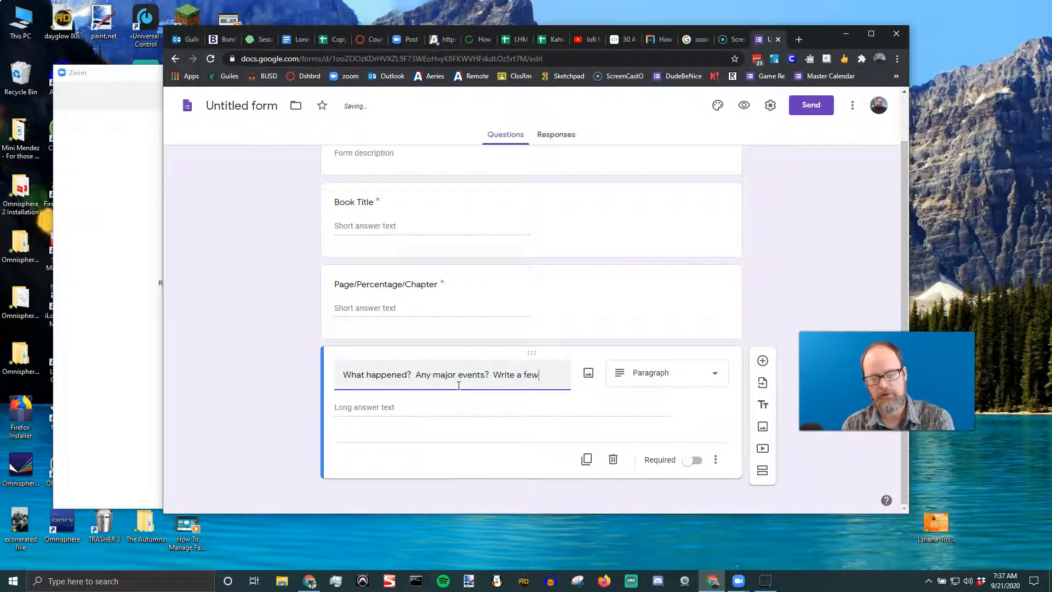
text(ences describing what)
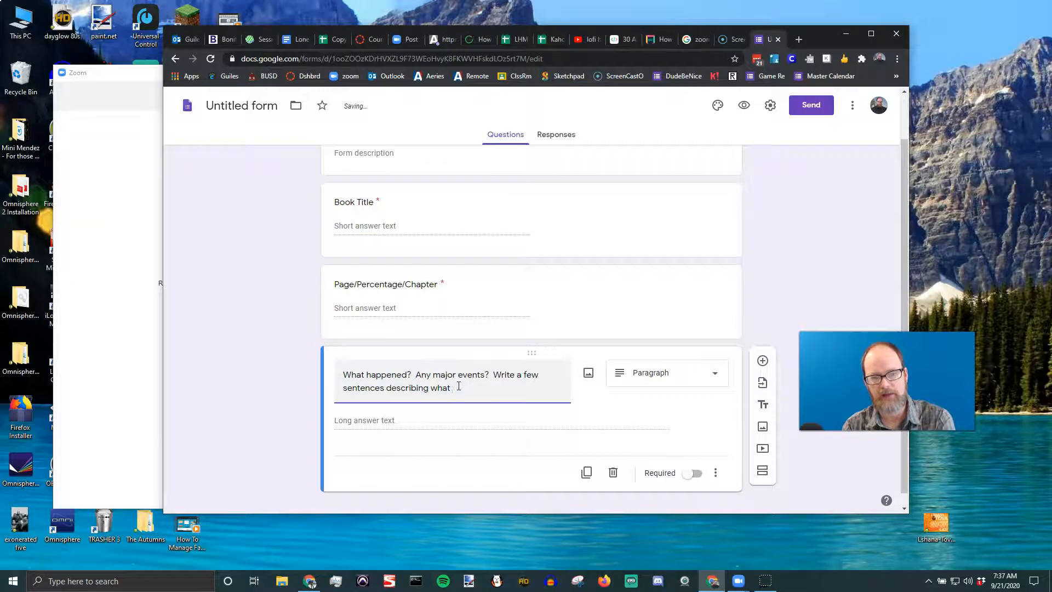
text(read.)
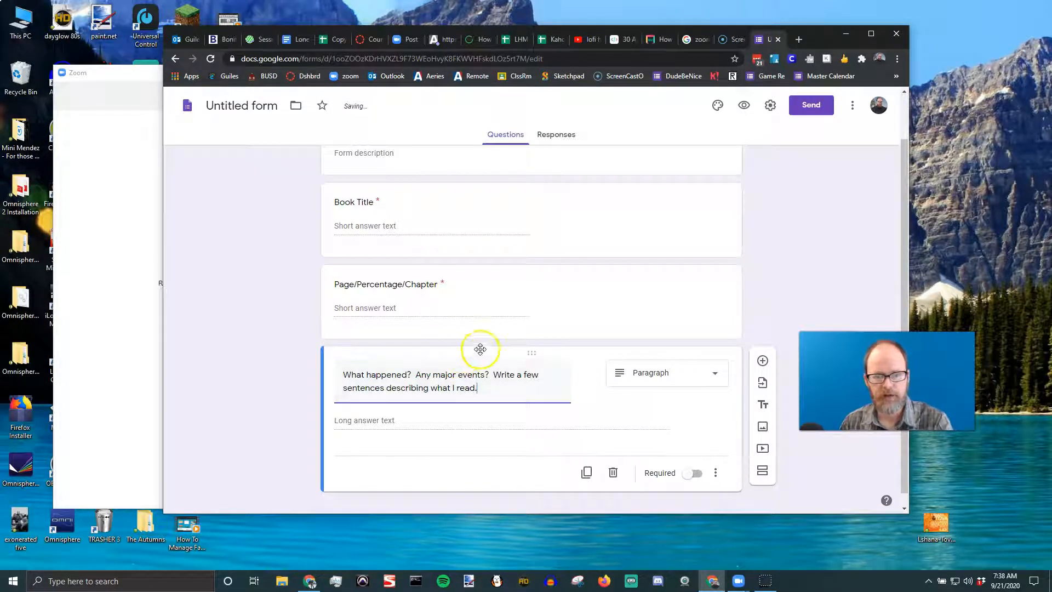
click(697, 474)
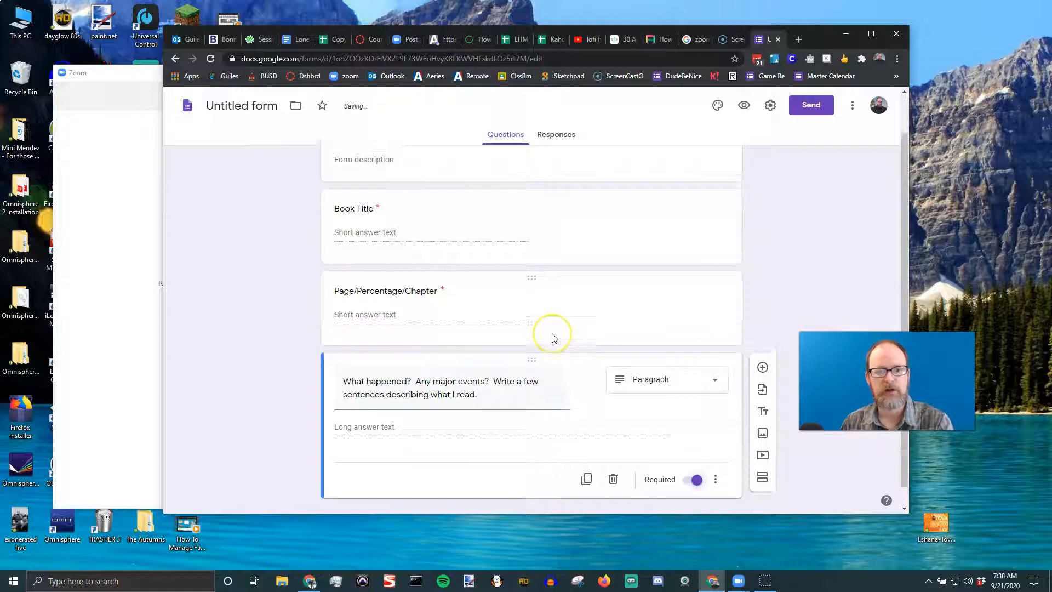
Generate a shortened share link for the form, copy it, and close the sending options.
scroll(552, 336, up, 1)
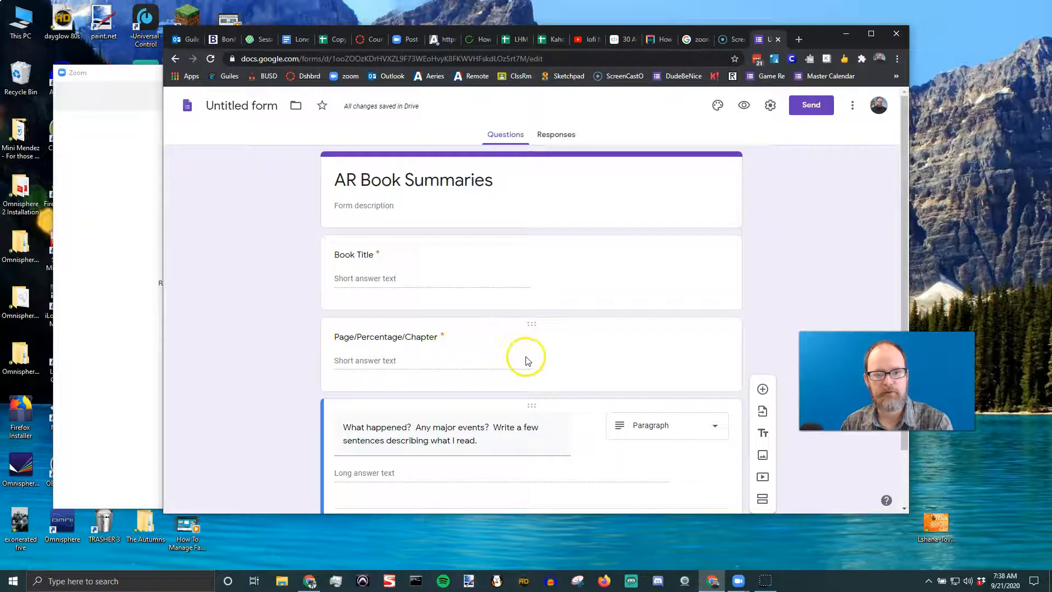
scroll(528, 355, down, 2)
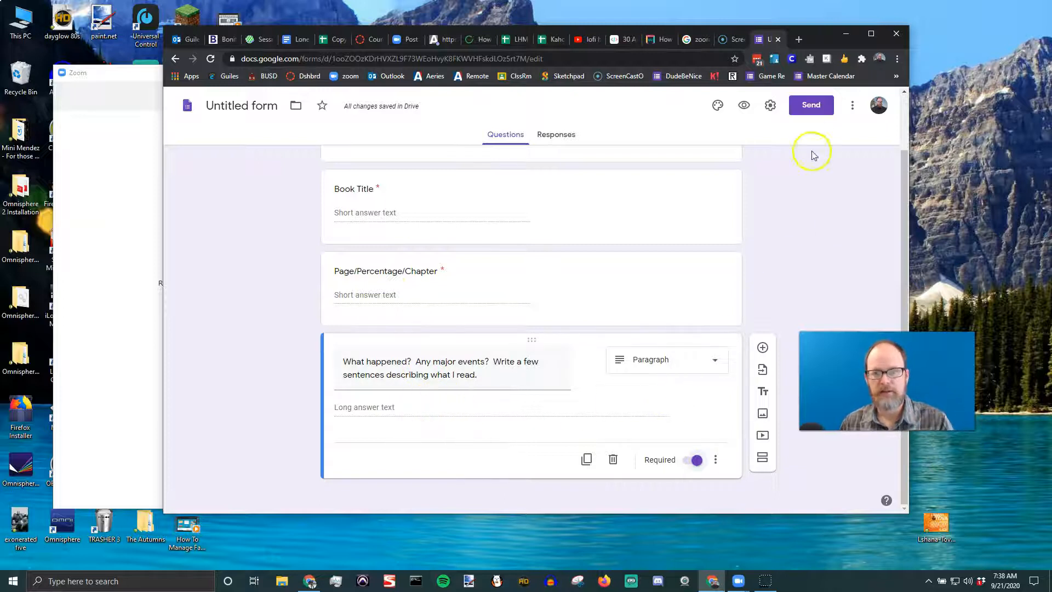
click(812, 108)
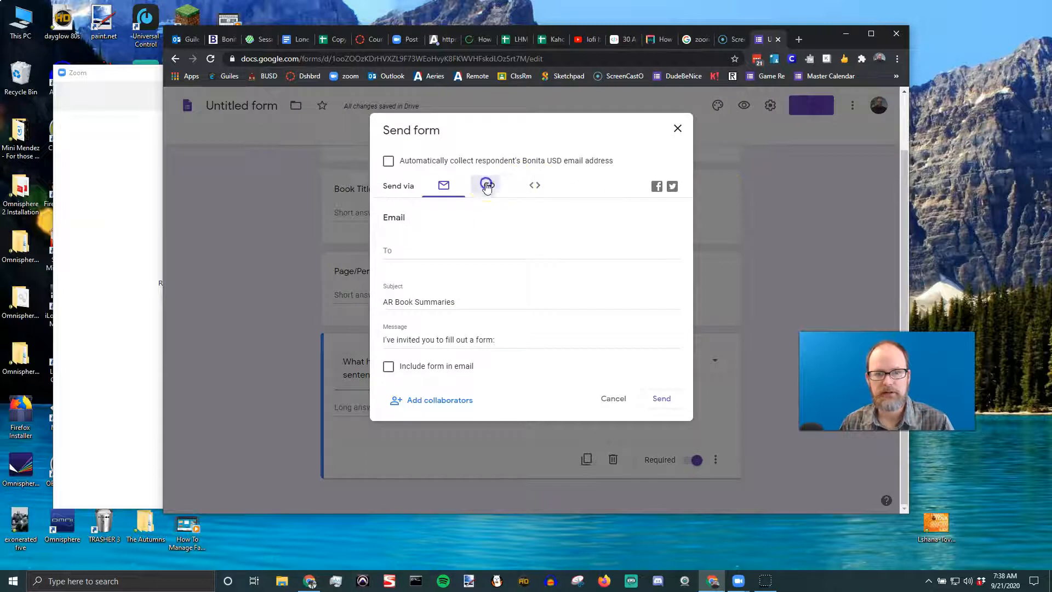
click(487, 186)
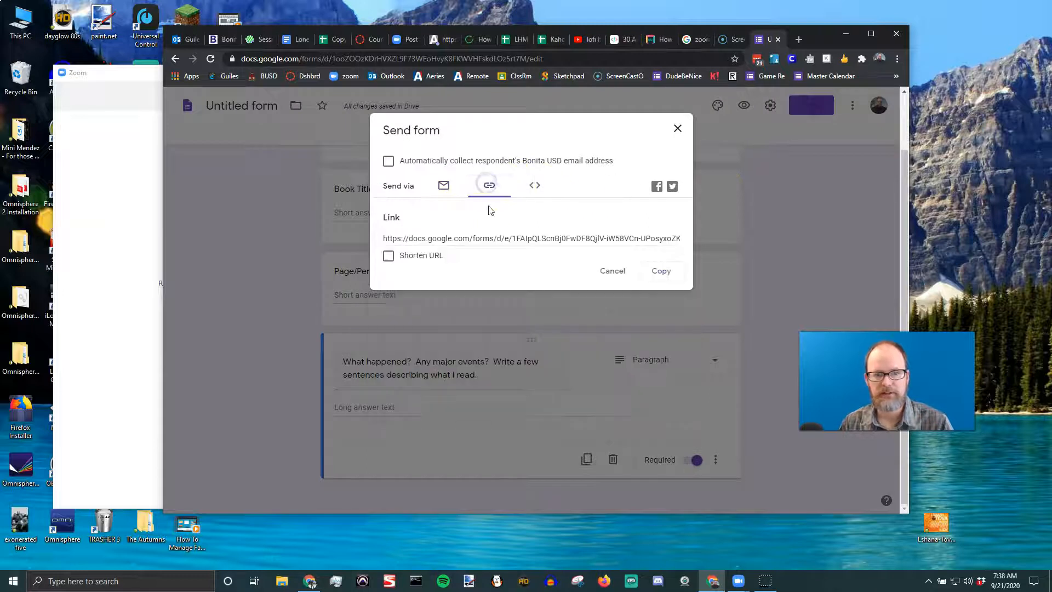
click(386, 257)
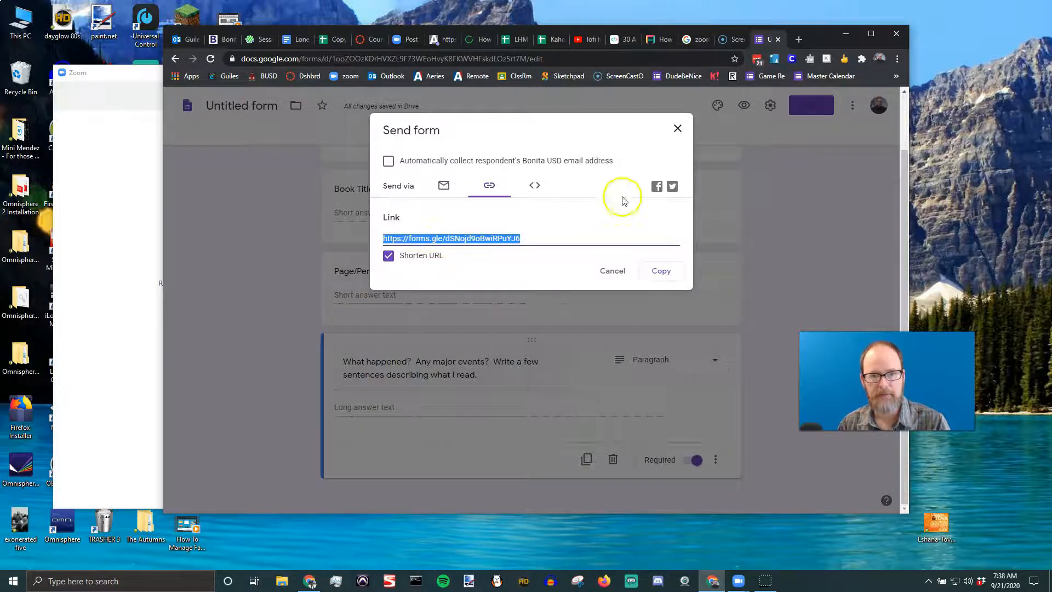
click(677, 128)
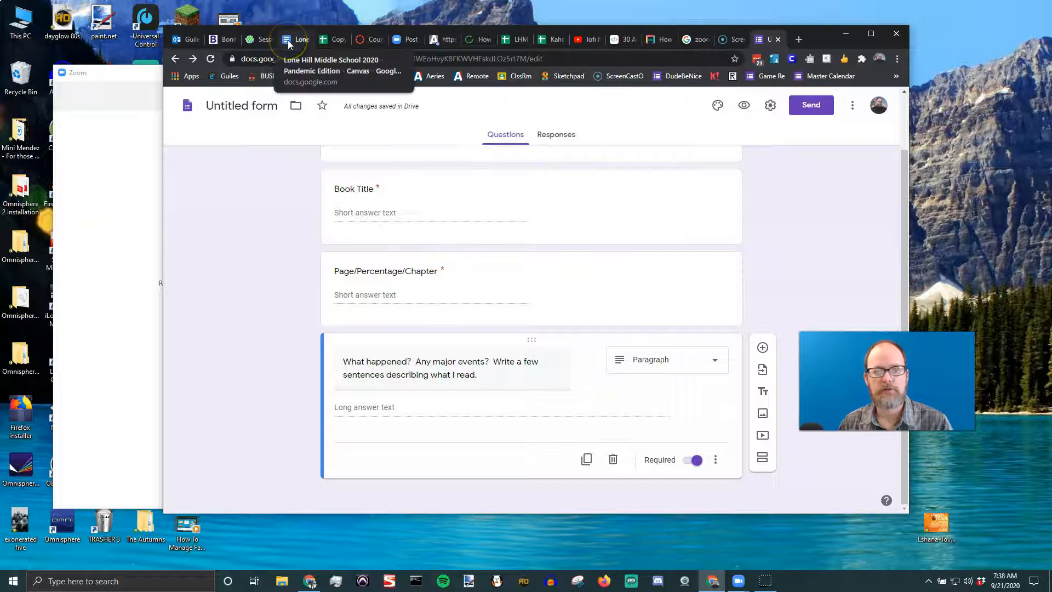
Go to Google Docs in a new browser tab and open the "My Important School Links" document.
click(799, 39)
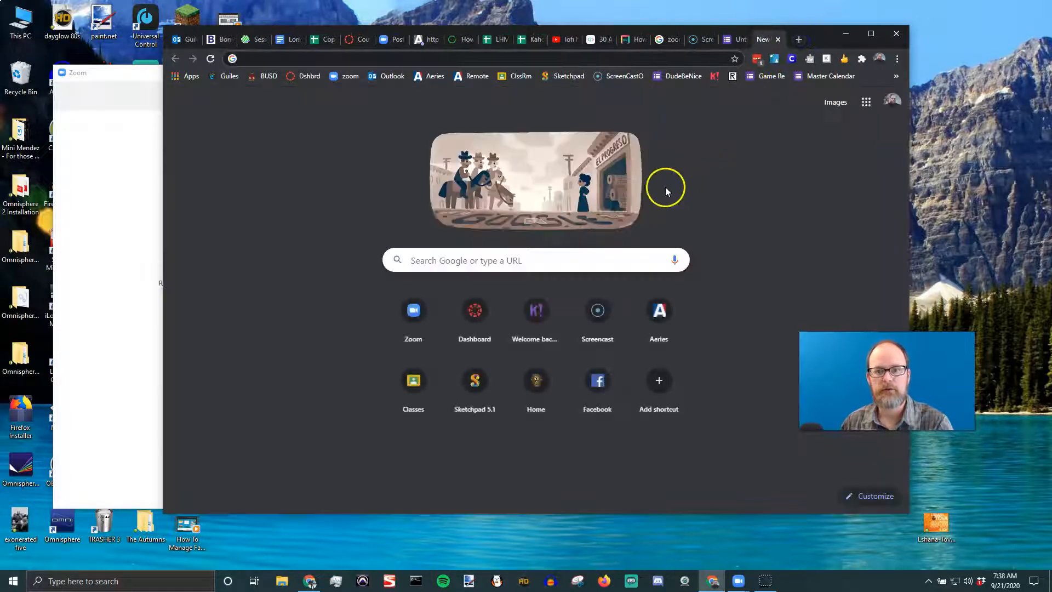
click(865, 102)
click(800, 166)
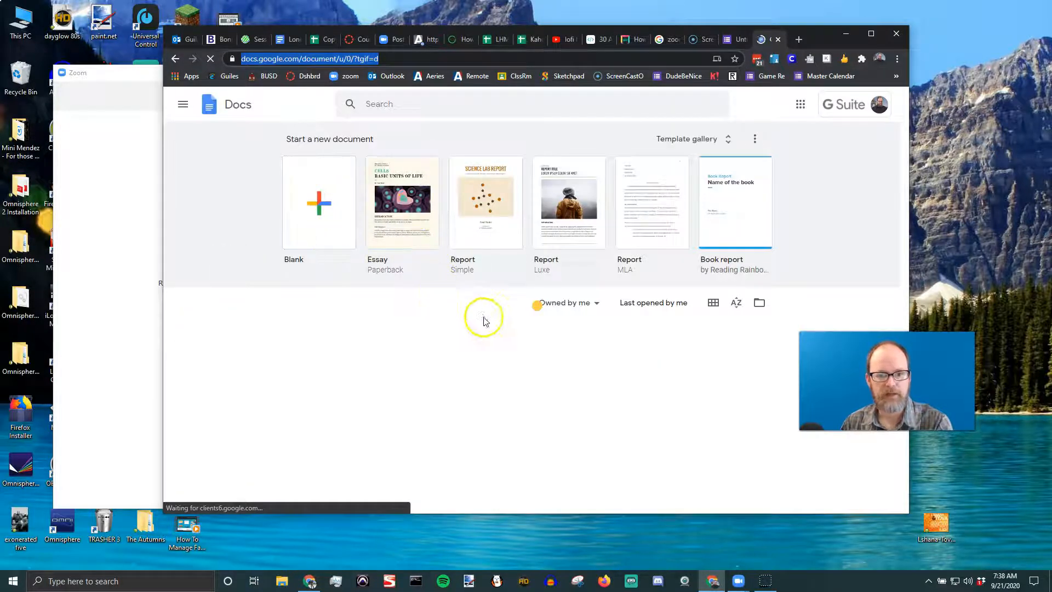
click(415, 405)
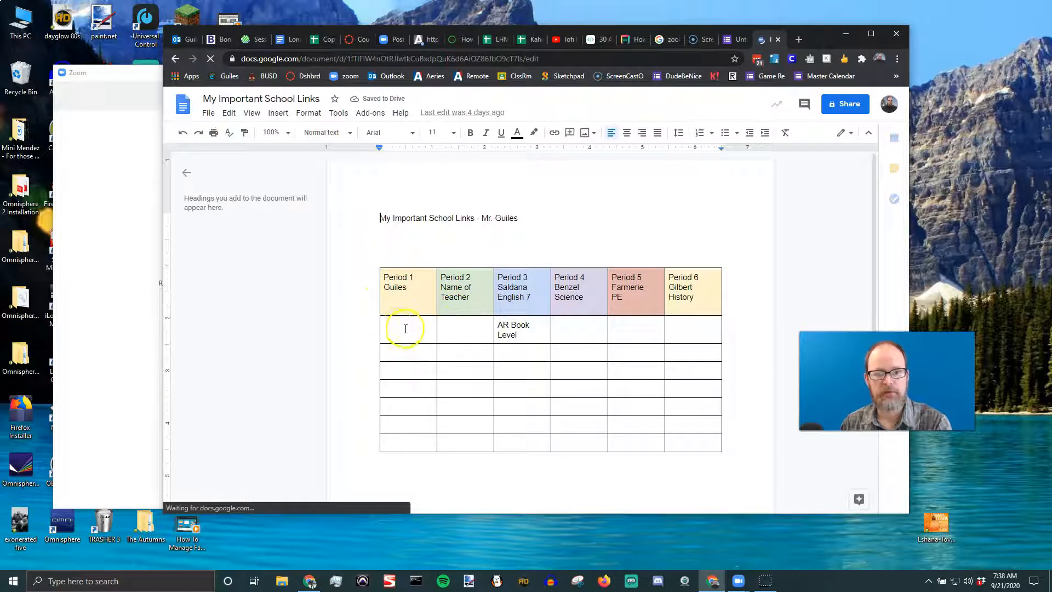
Paste the shortened form link into the empty cell below the Period 1 heading and open the linked form.
click(399, 329)
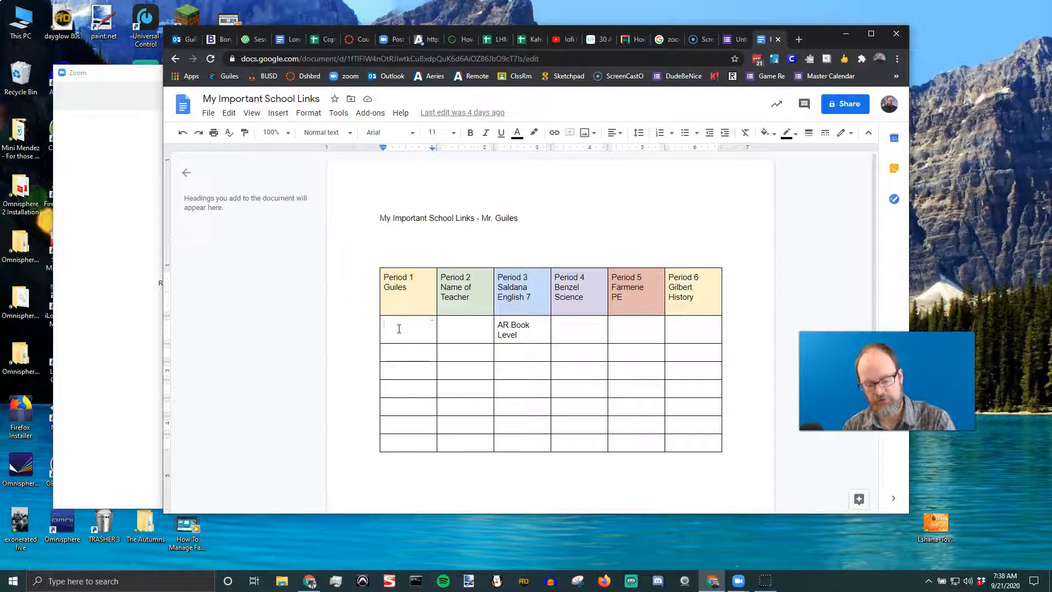
text(https://forms.gle/dSNojd9oBwiRPuYJ6)
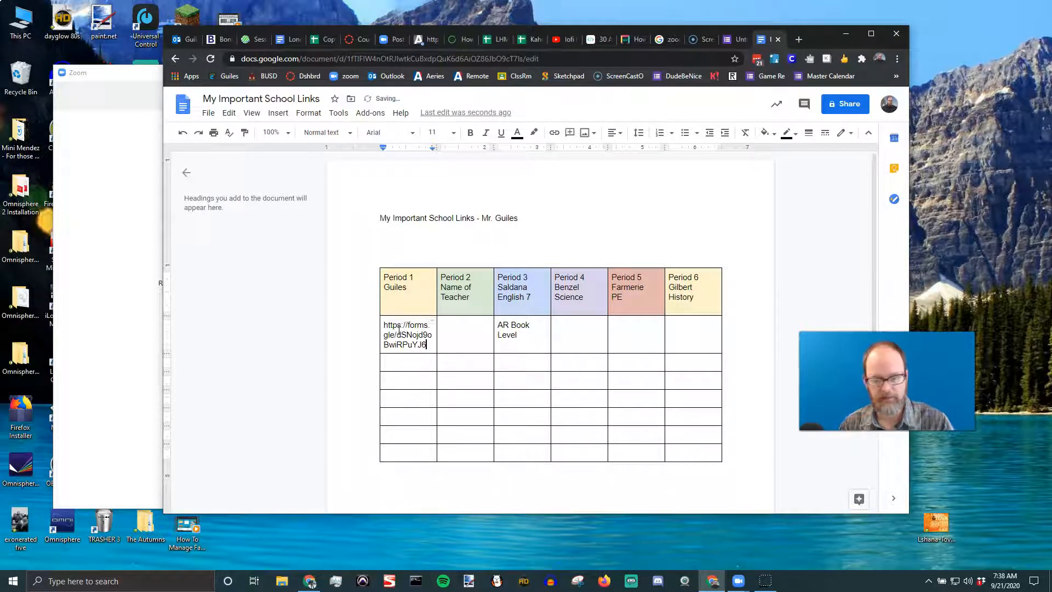
key(Return)
click(398, 331)
click(437, 361)
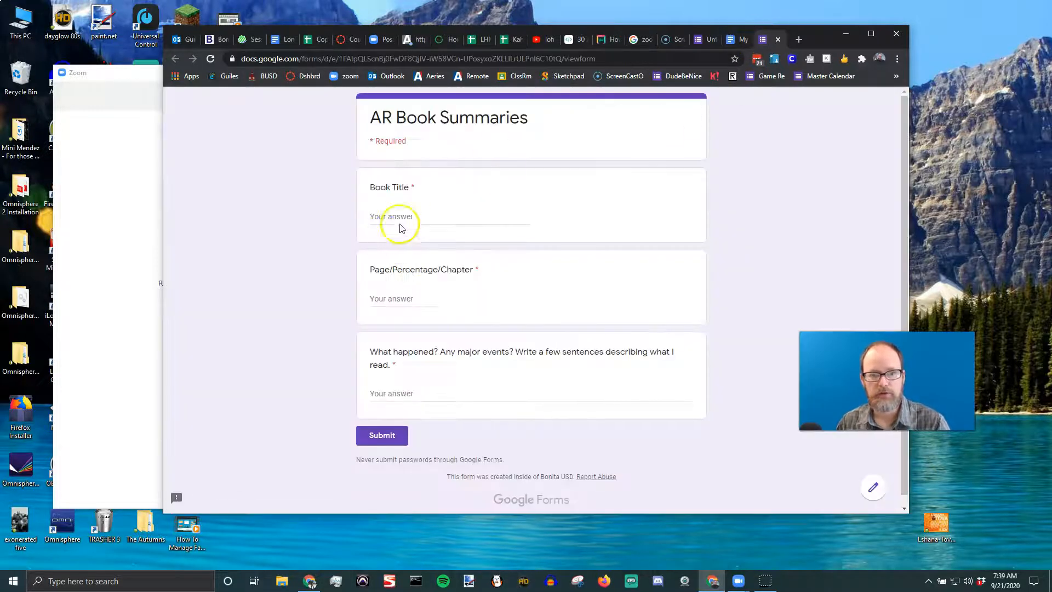
Answer the Book Title question with "Cats are Fun" and the Page/Percentage/Chapter question with 5.
click(407, 215)
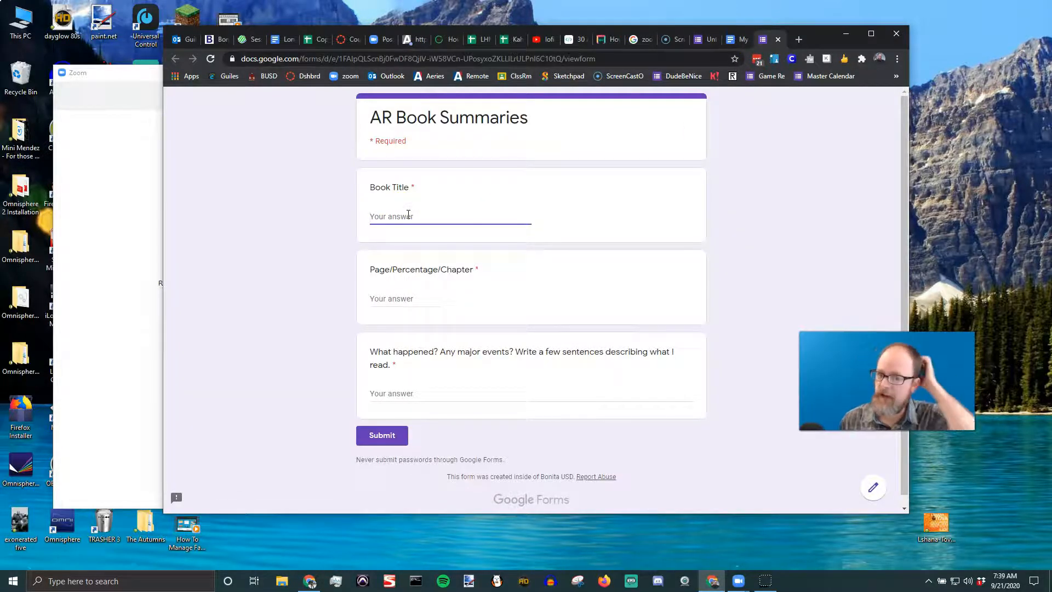
drag(886, 381, 852, 276)
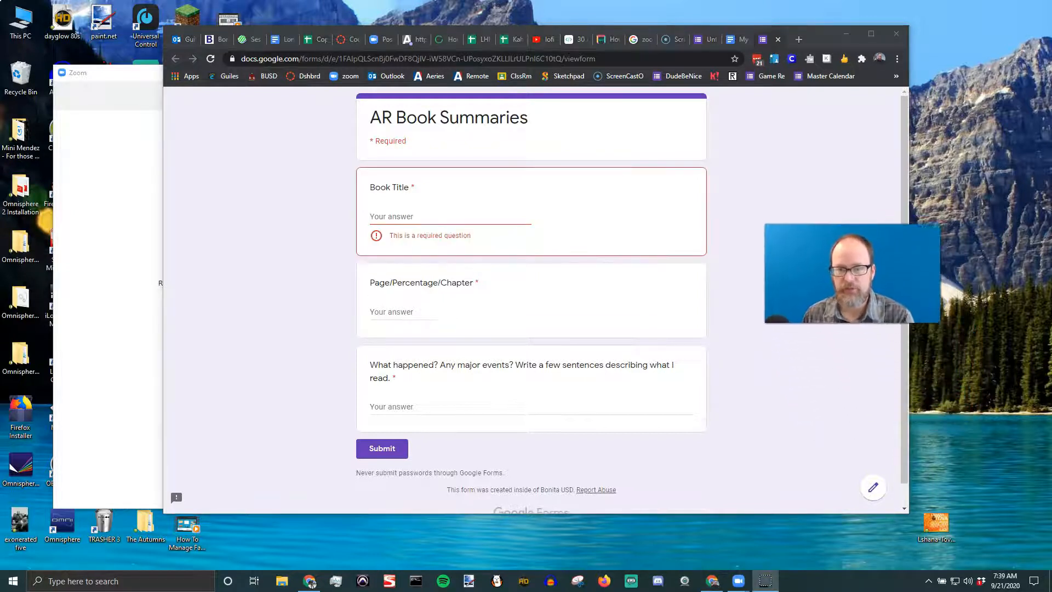
click(406, 216)
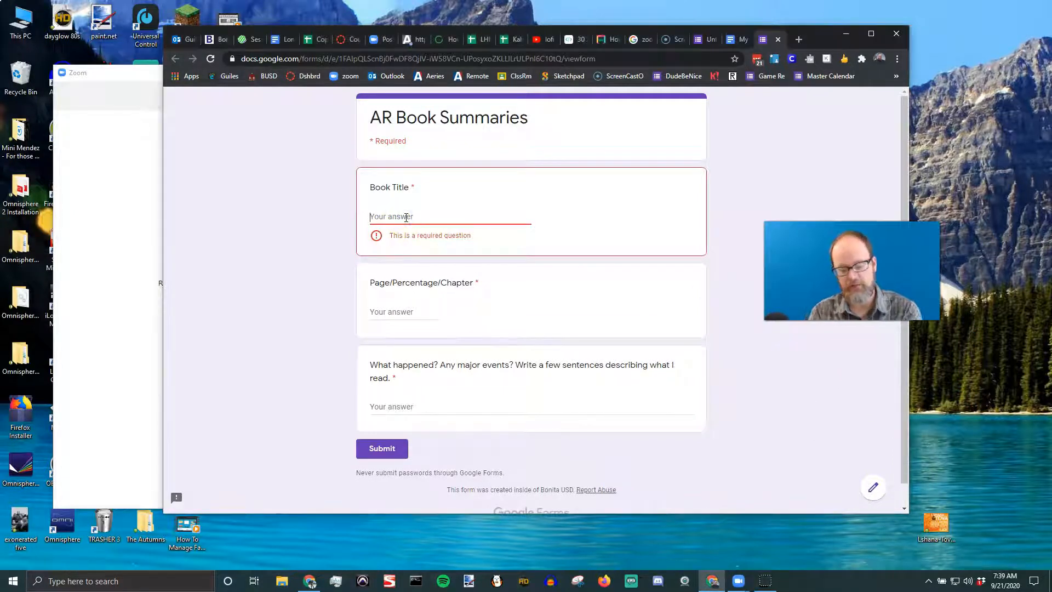
text(Cats are Fun)
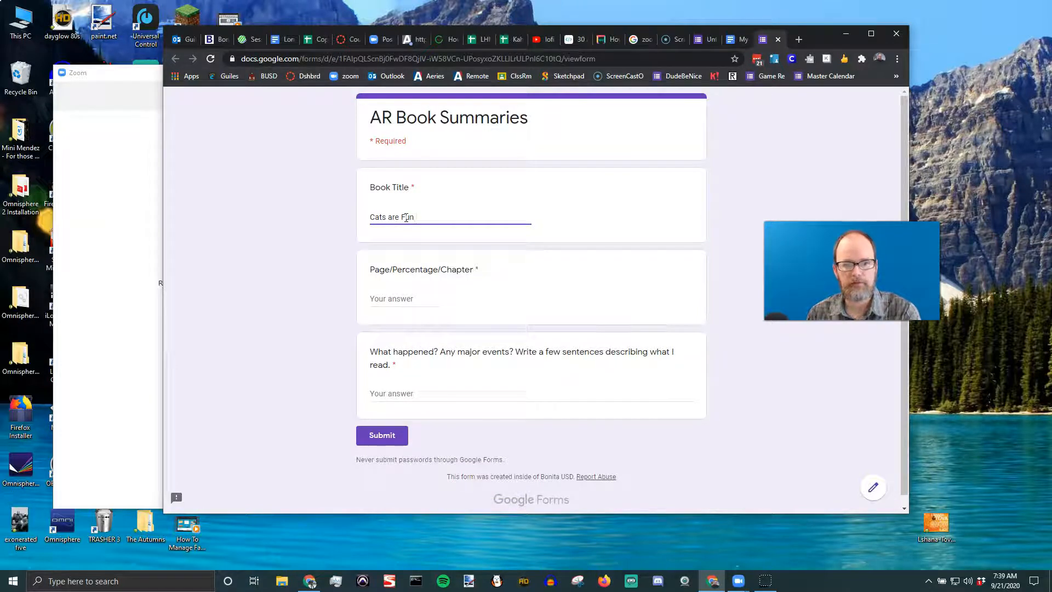
click(418, 297)
text(5)
Answer the "What happened? Any major events?" question with a sentence saying Found out how Fluffy secretly loves dog food.
click(390, 392)
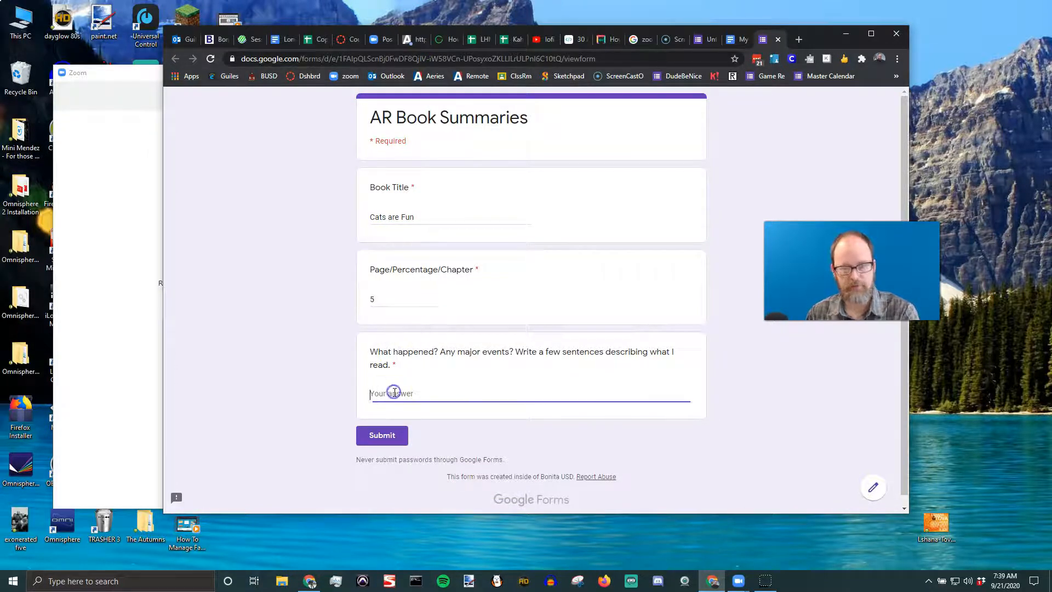
text(Found out how)
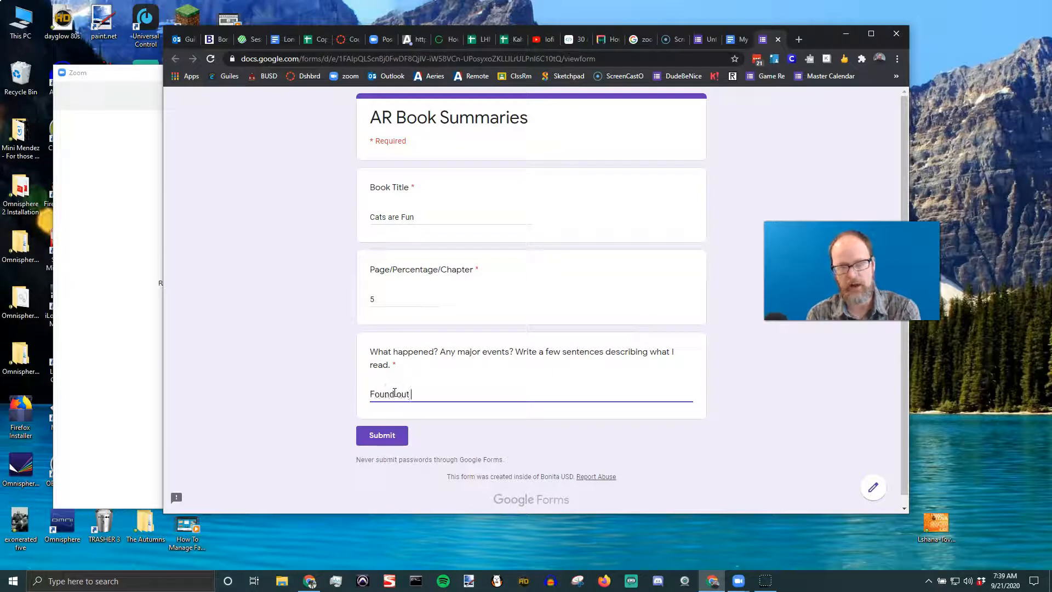
key(BackSpace)
key(BackSpace)
key(BackSpace)
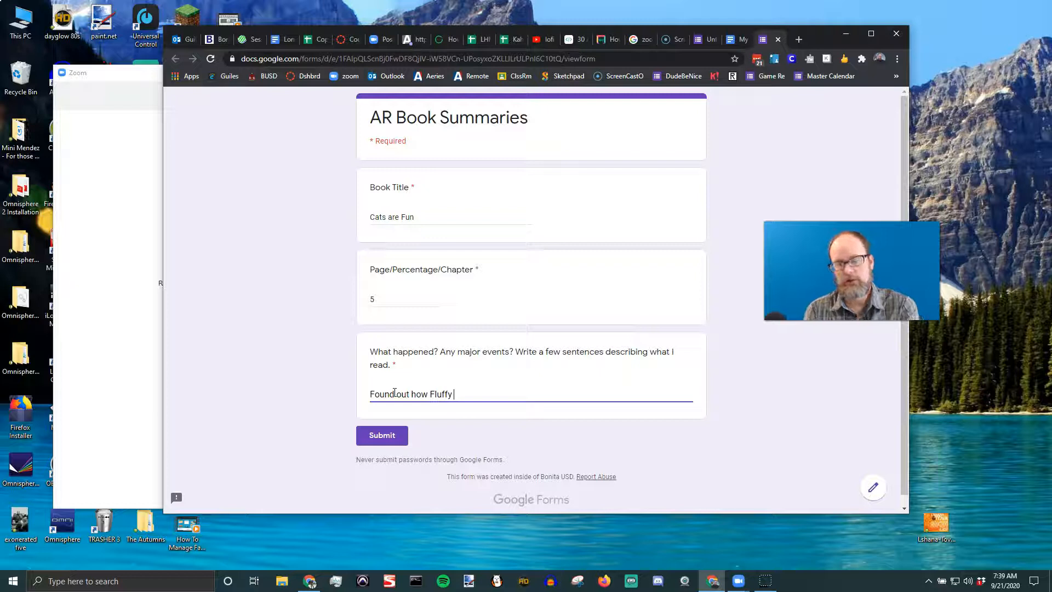
text(Fluffy secretlly loves dog food.)
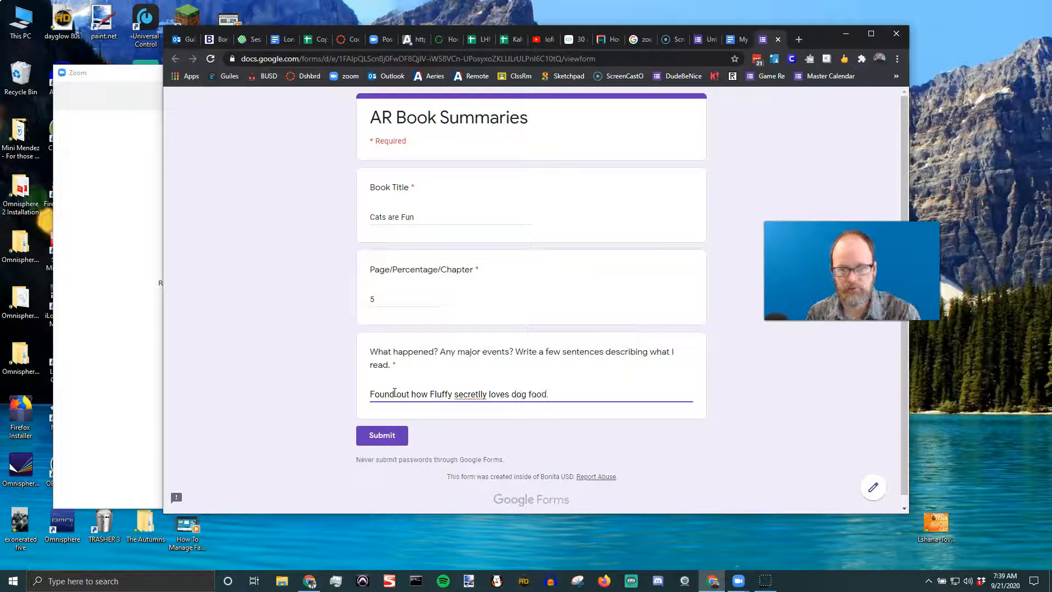
Correct the misspelled word to "secretly" in the summary answer and submit the form response.
click(485, 394)
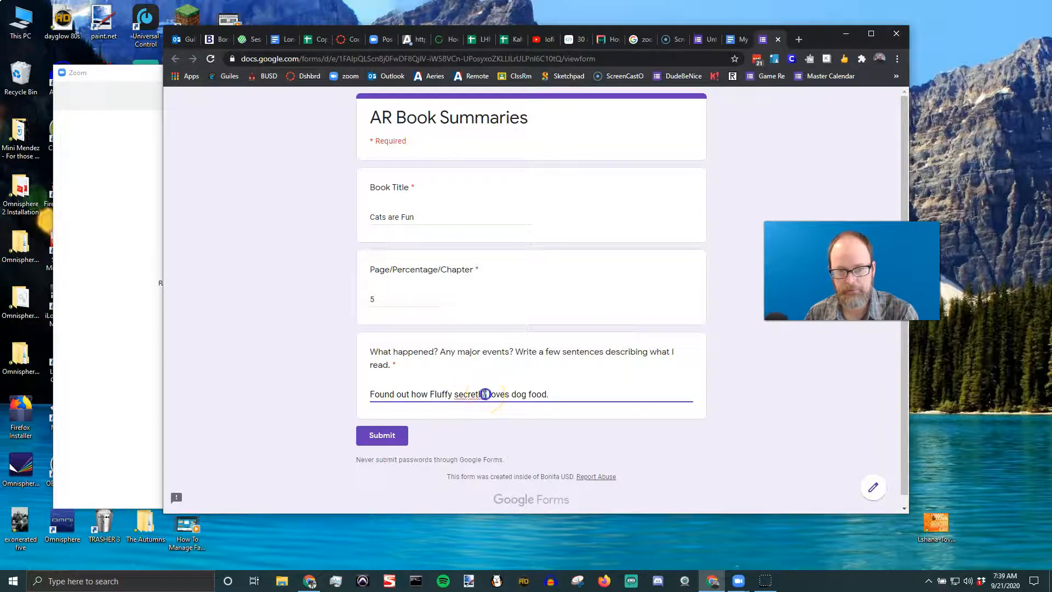
key(BackSpace)
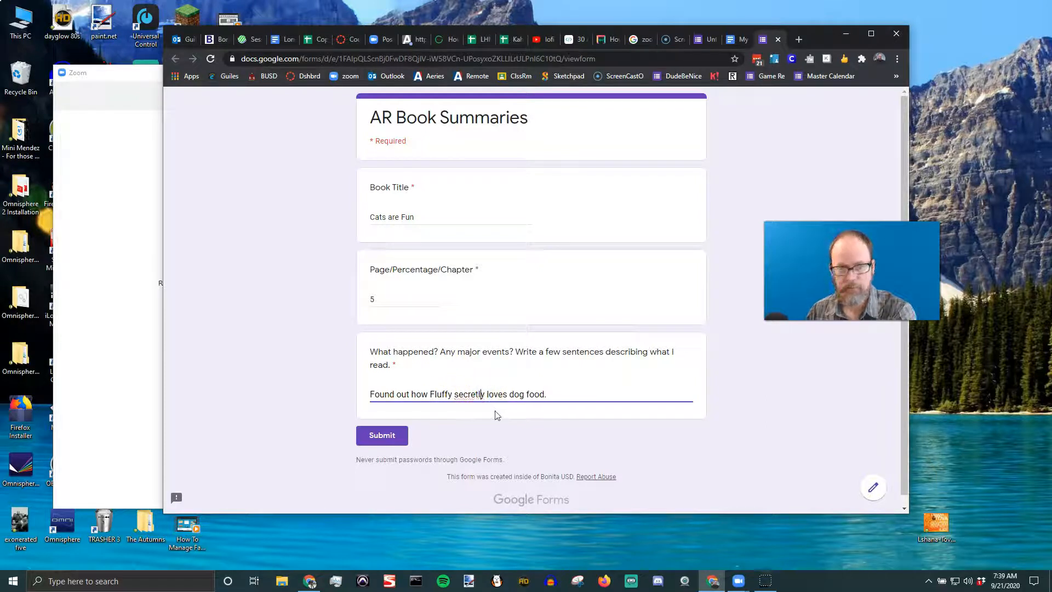
click(386, 436)
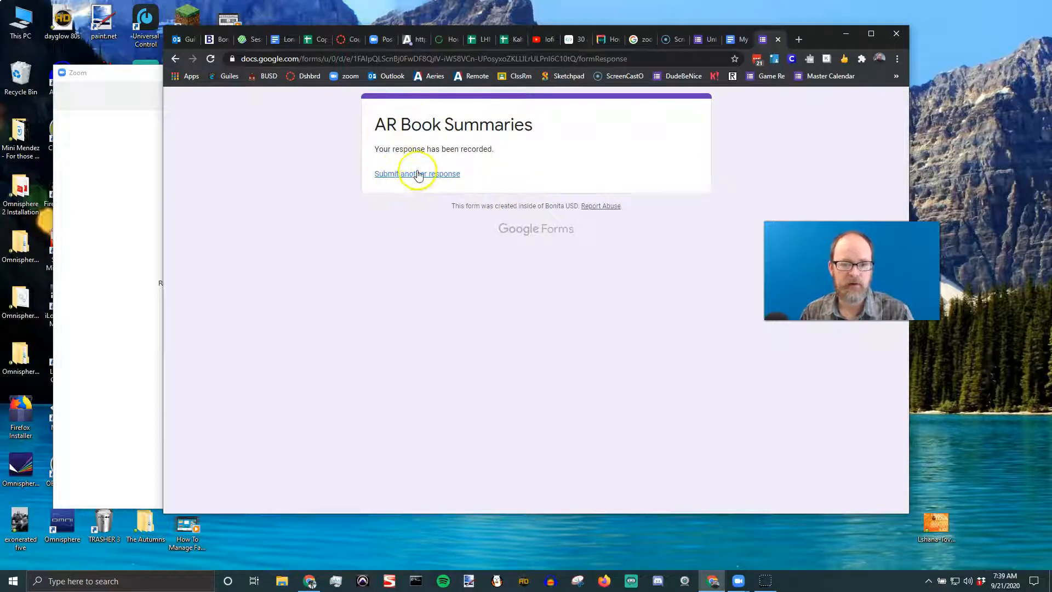
Return to the "My Important School Links" document and open the form from the link under Period 1.
drag(816, 263, 804, 257)
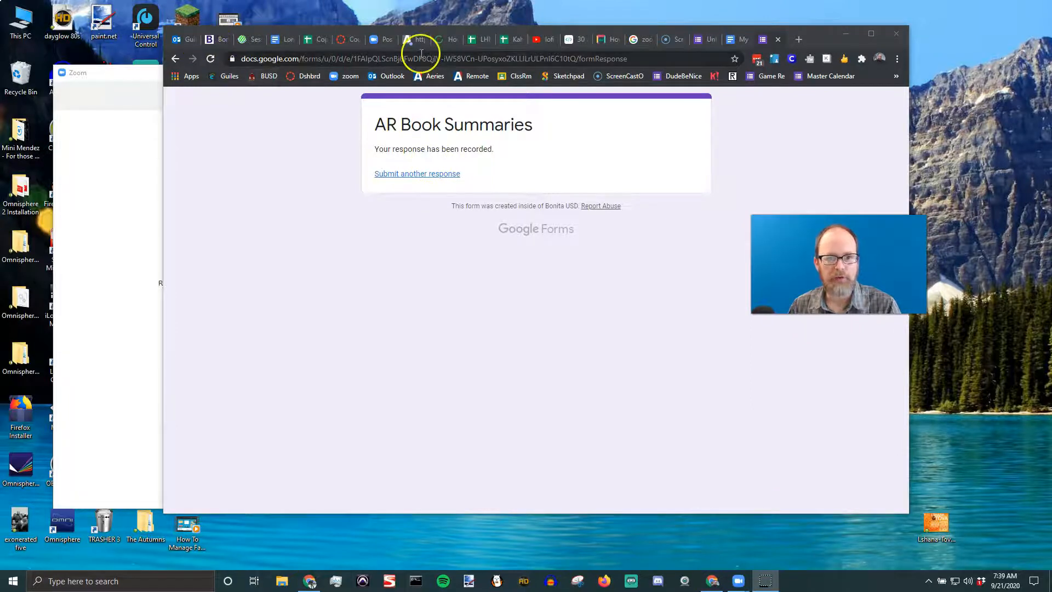
click(733, 42)
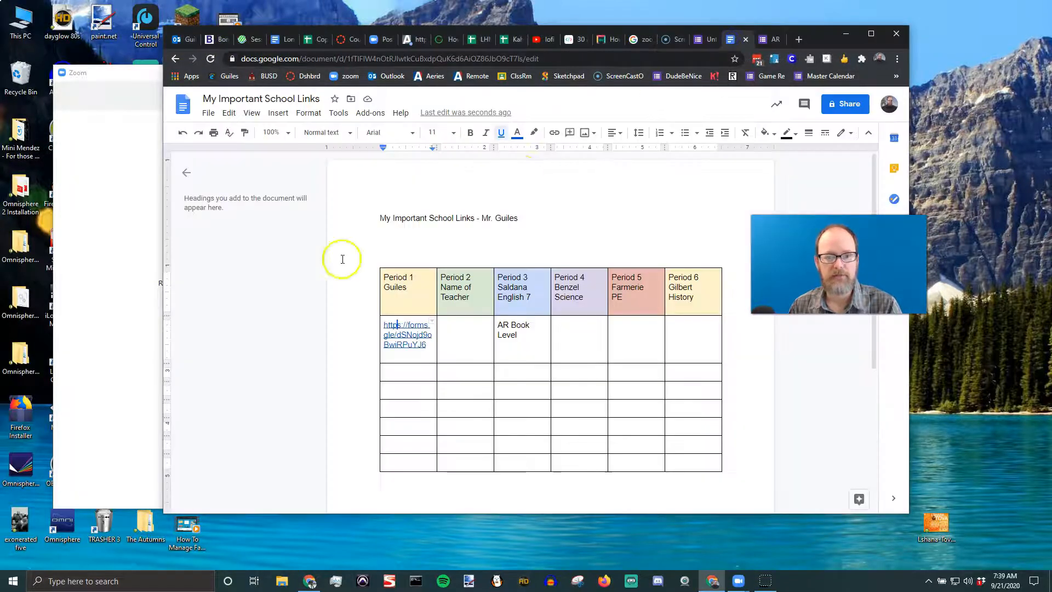
click(407, 331)
click(438, 360)
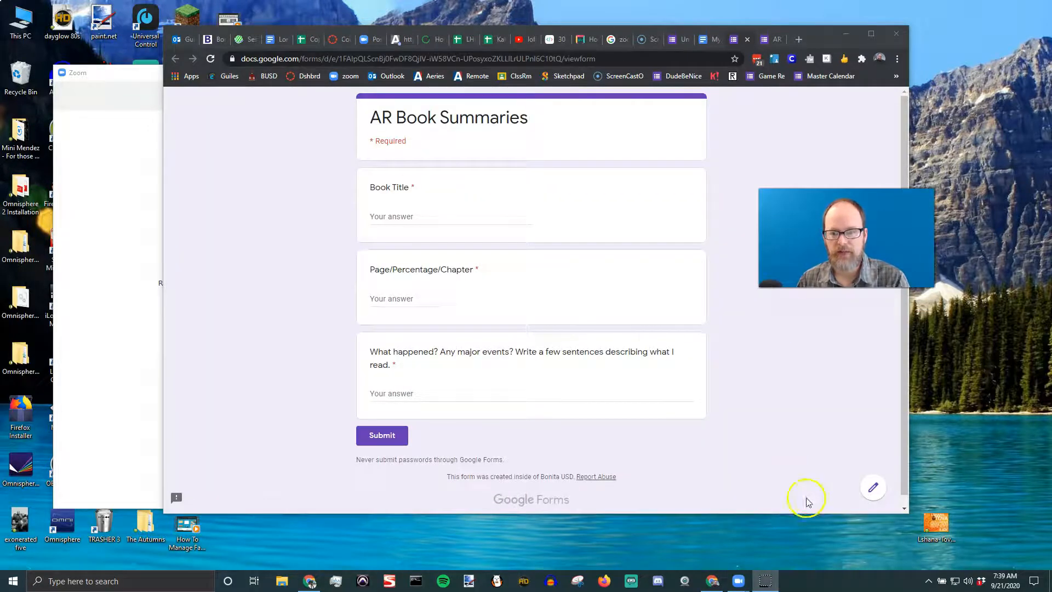
Open the AR Book Summaries form for editing and review the summary of submitted responses for each question.
click(873, 487)
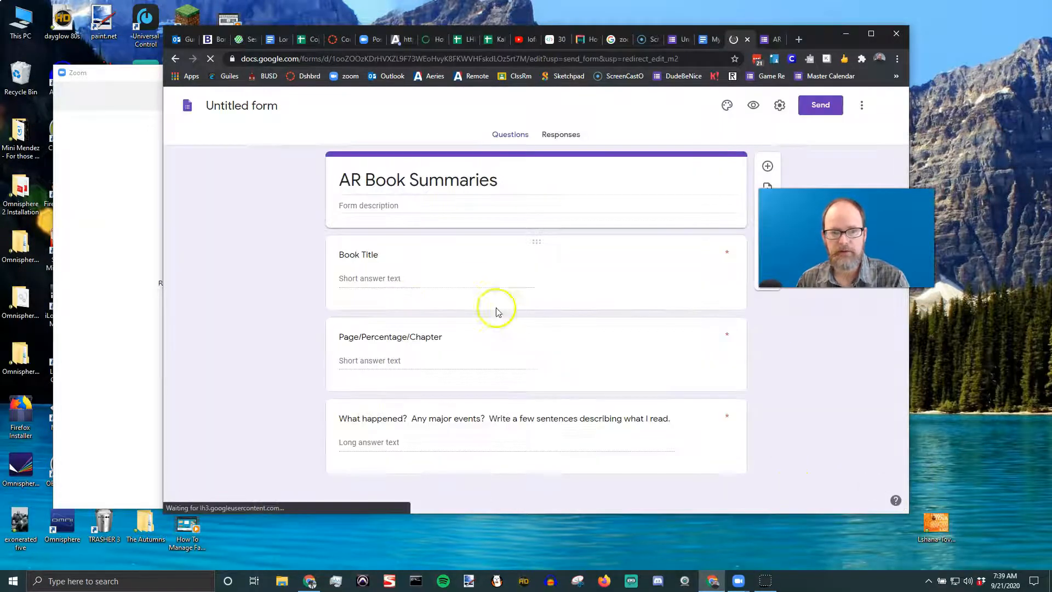
click(546, 137)
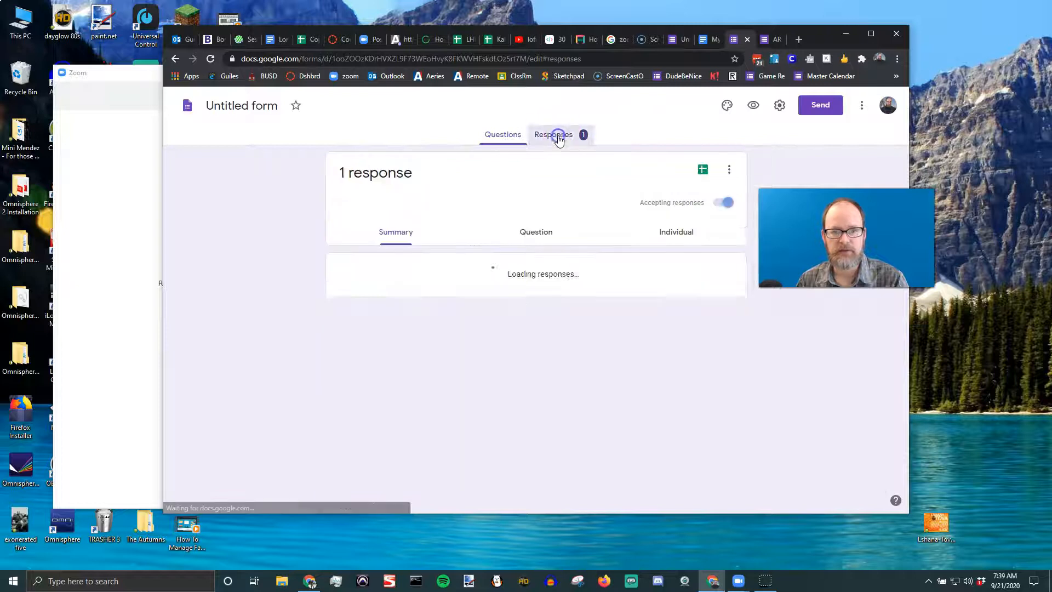
scroll(397, 311, down, 1)
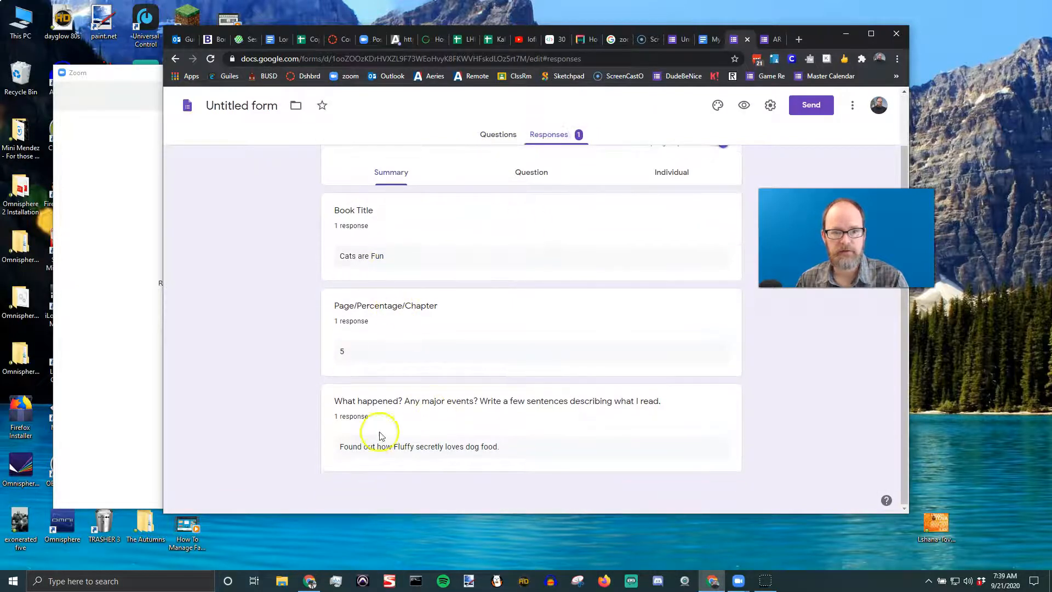
scroll(586, 223, up, 1)
scroll(475, 329, down, 1)
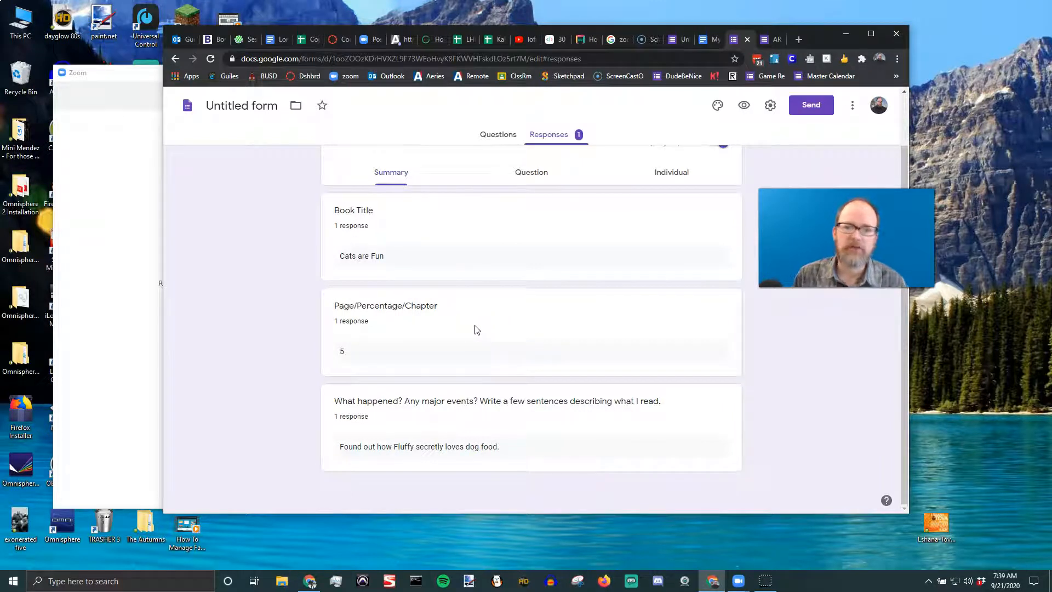
scroll(493, 326, up, 1)
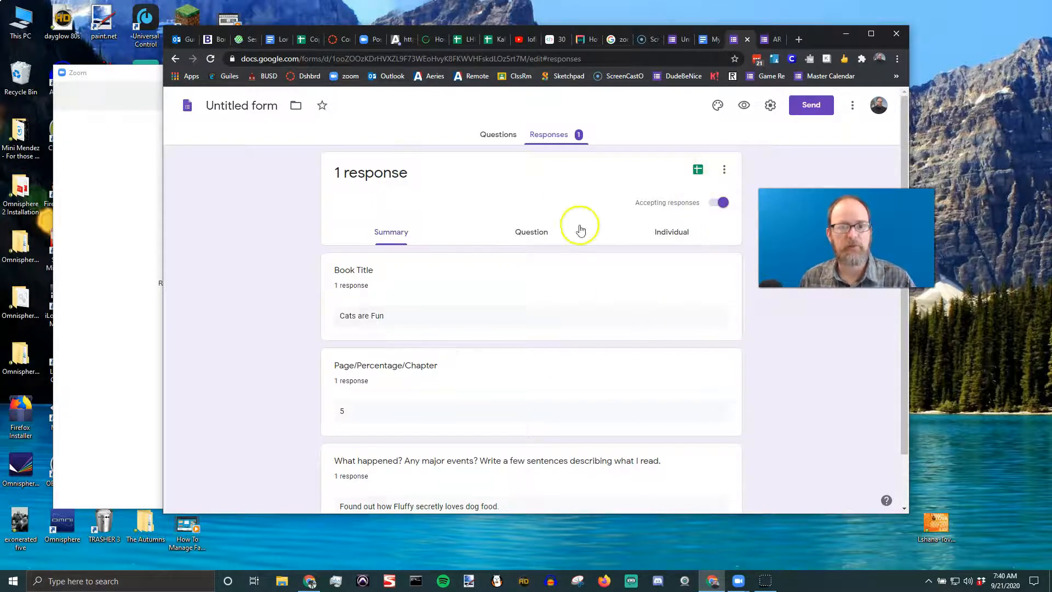
scroll(461, 358, down, 1)
scroll(465, 356, up, 1)
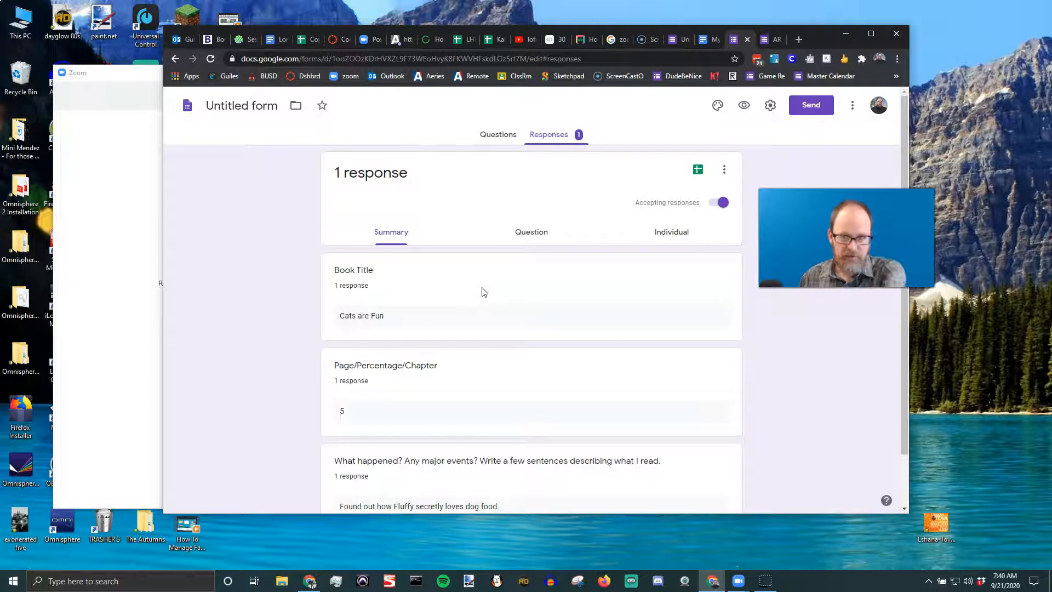
Rename the untitled form file as AR Book Summaries and go back to the form's questions.
click(236, 106)
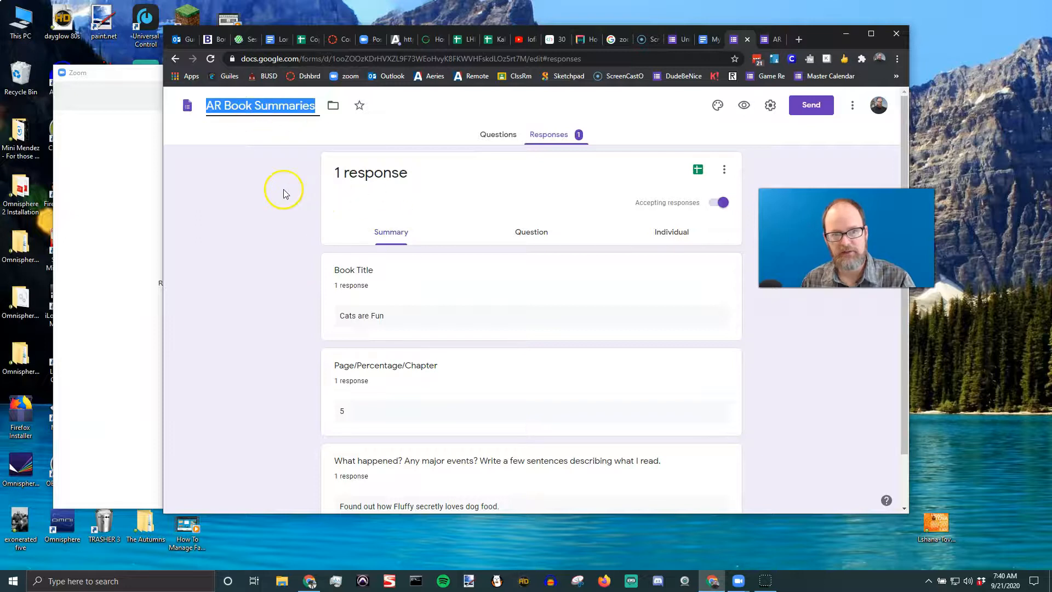
click(497, 135)
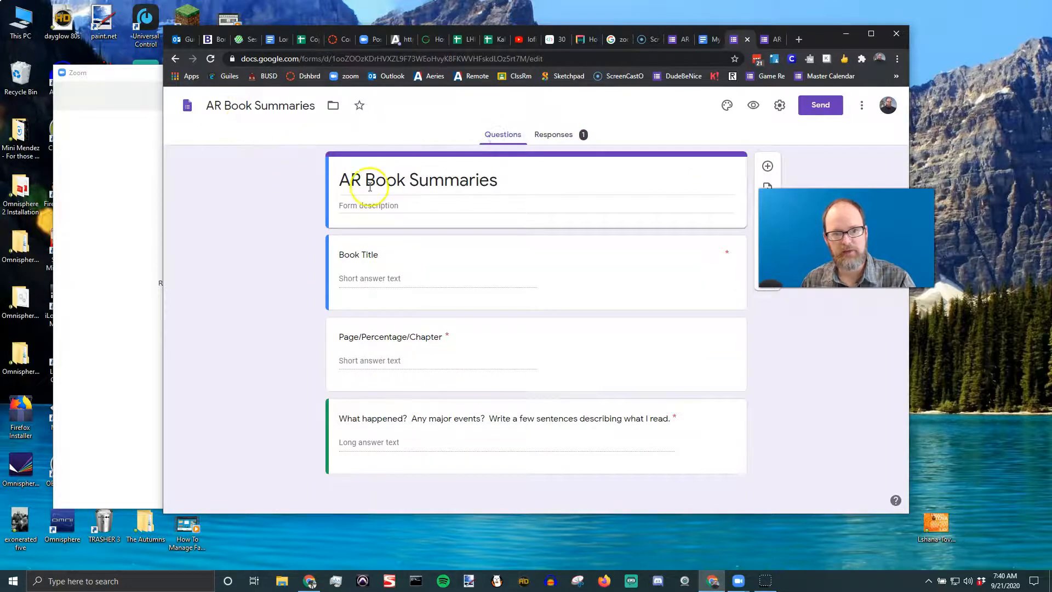